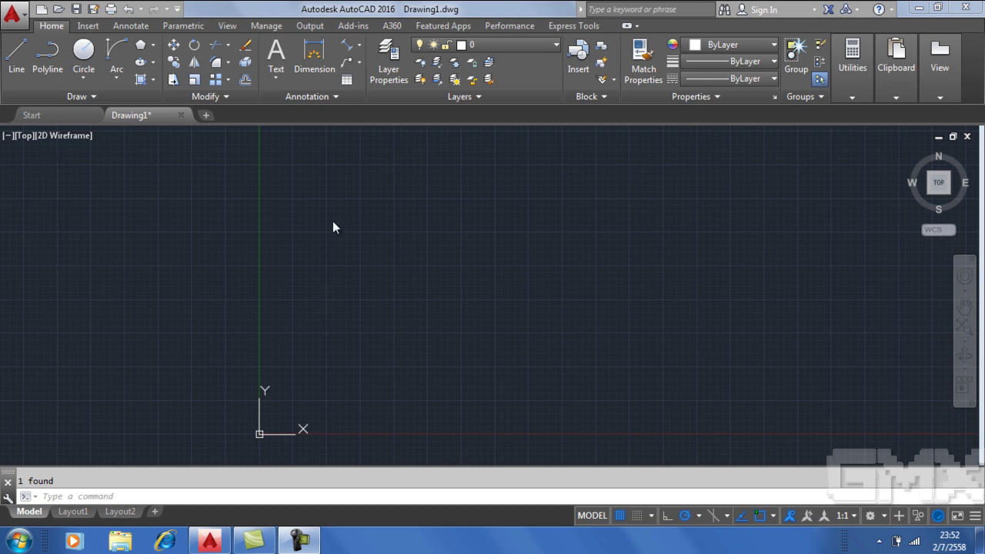
# Start the Polygon command from the Draw panel's Rectangle/Polygon dropdown
pyautogui.click(153, 46)
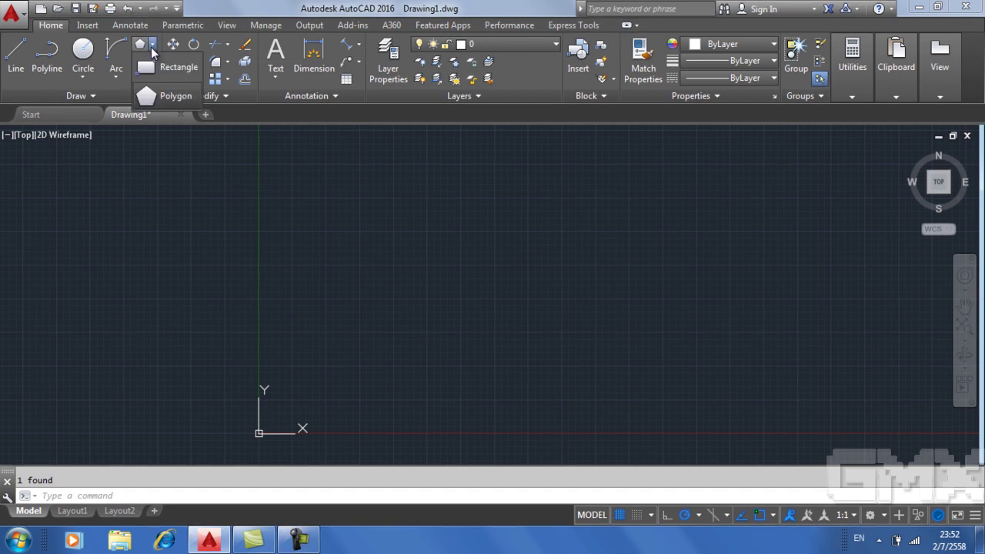
pyautogui.click(162, 97)
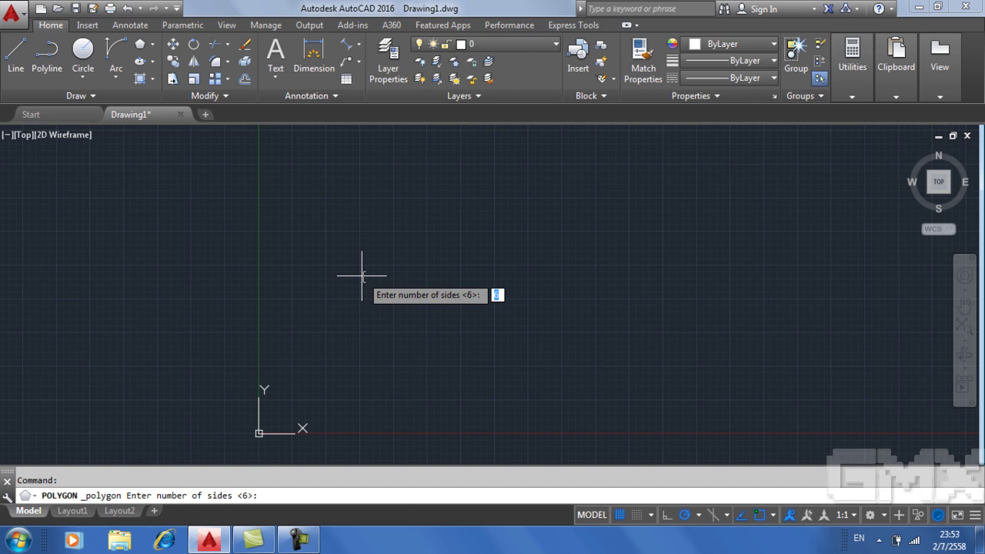
# Give the polygon 6 sides and place its centre at 0,0
pyautogui.write('6')
pyautogui.press('Return')
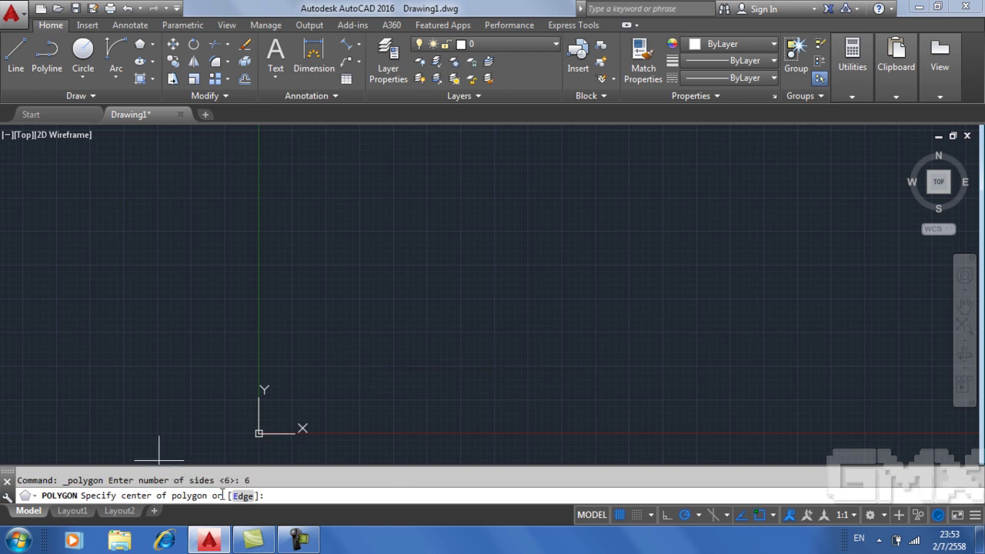
pyautogui.write('0')
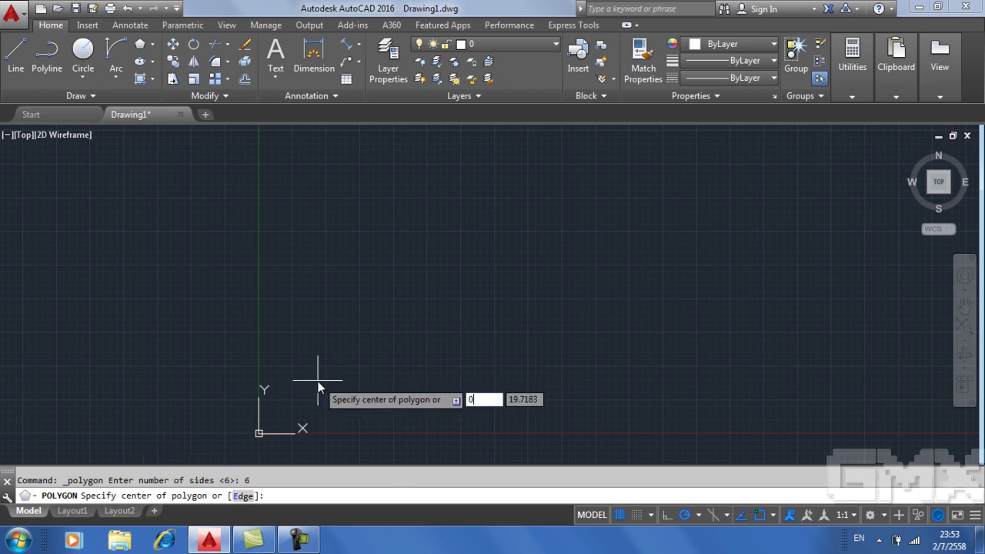
pyautogui.press('Tab')
pyautogui.write('0')
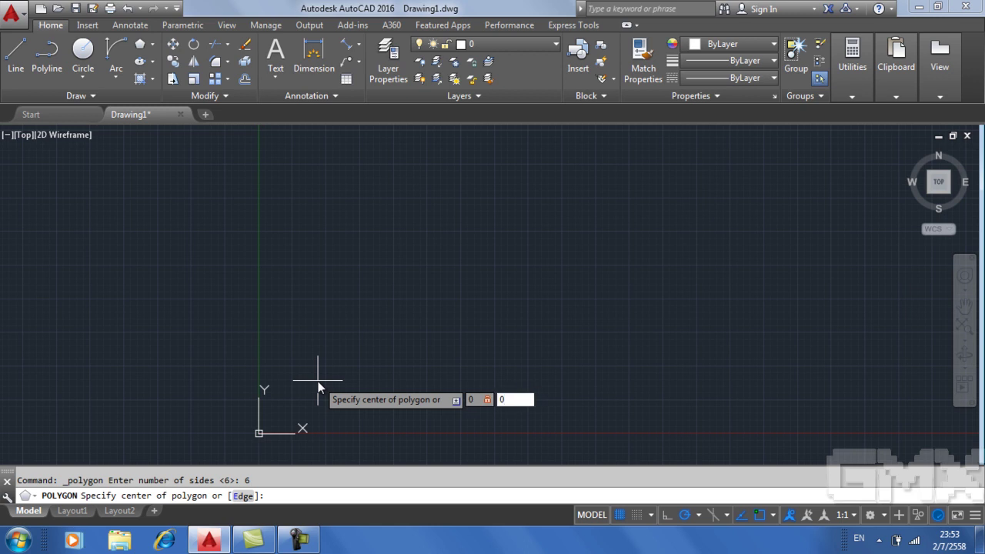
pyautogui.press('Return')
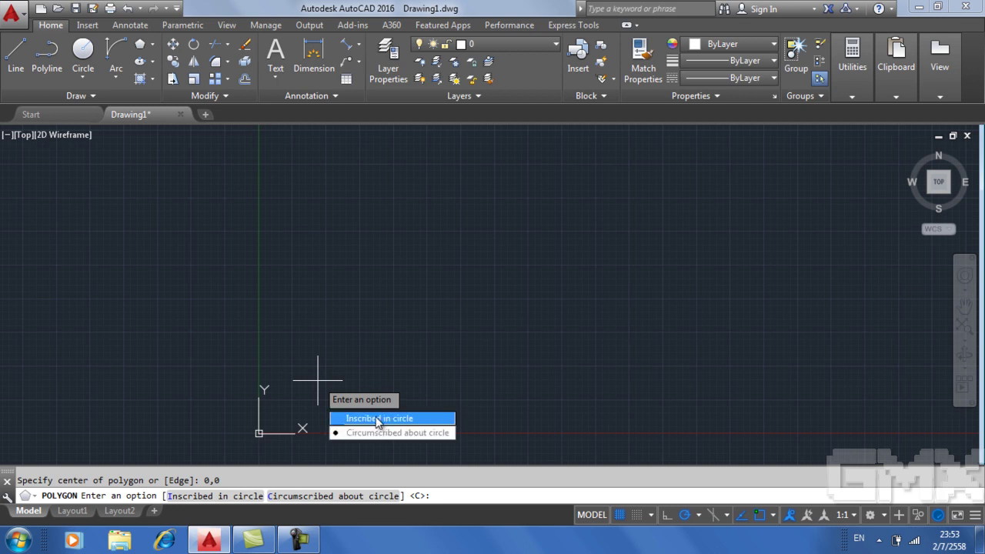
# Finish the hexagon inscribed in a radius-1 circle centred on the origin
pyautogui.click(376, 418)
pyautogui.scroll(-2, 318, 380)
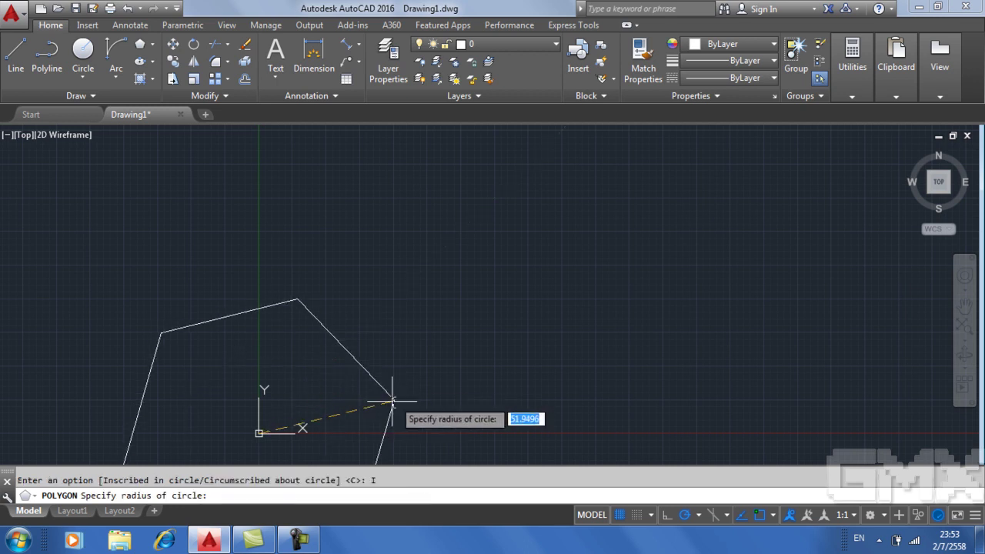
pyautogui.moveTo(353, 397); pyautogui.dragTo(385, 308, button='middle')
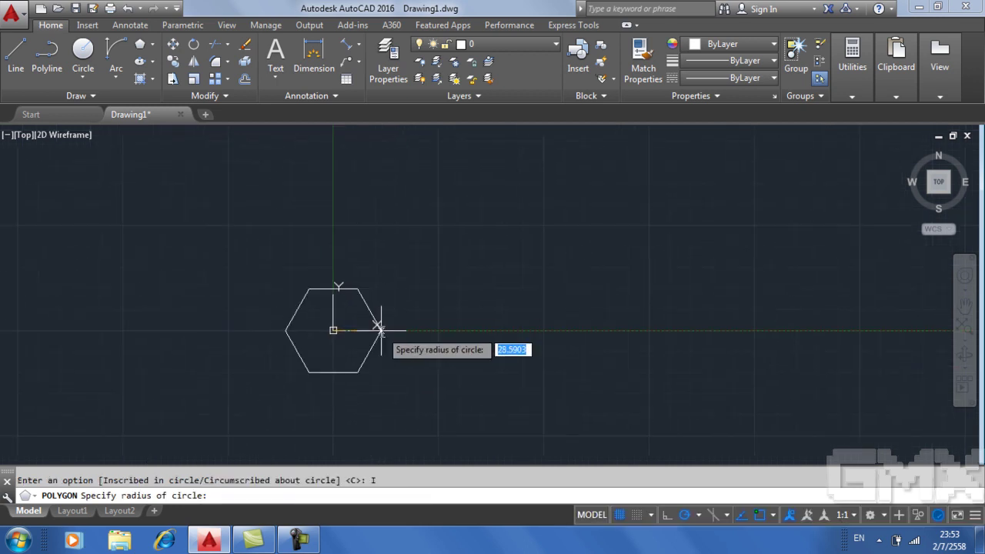
pyautogui.scroll(3, 365, 356)
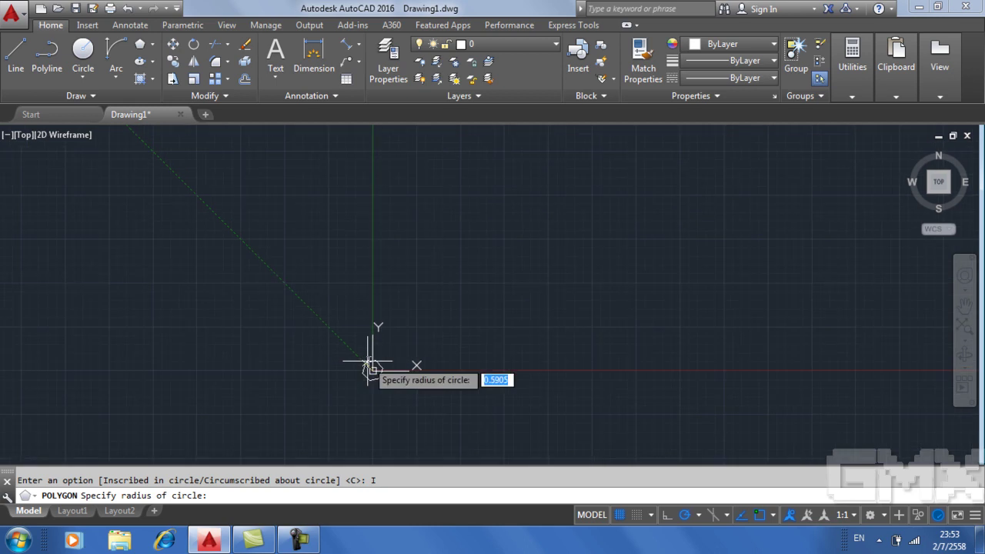
pyautogui.scroll(6, 380, 372)
pyautogui.moveTo(282, 346)
pyautogui.mouseDown(button='middle')
pyautogui.moveTo(406, 380)
pyautogui.moveTo(441, 270)
pyautogui.mouseUp(button='middle')
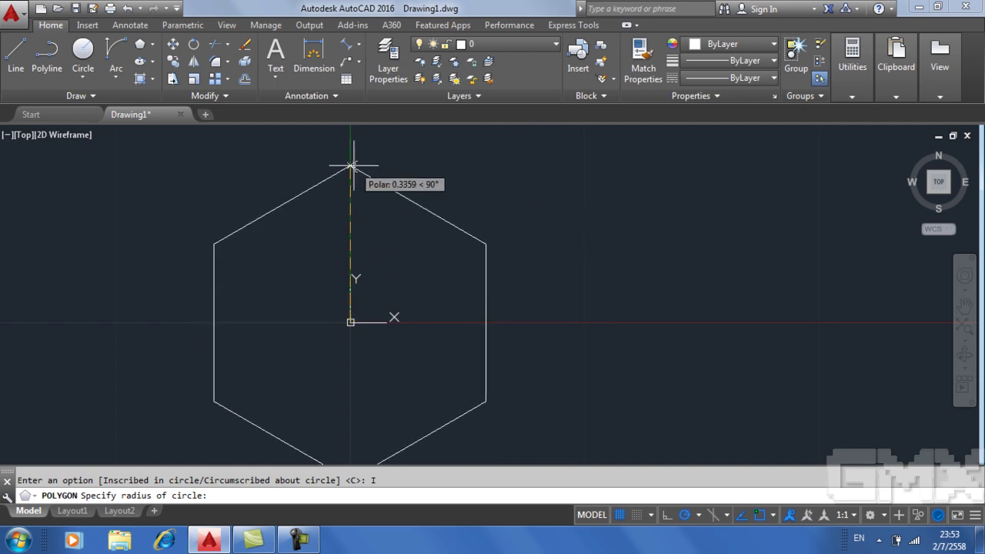
pyautogui.write('1')
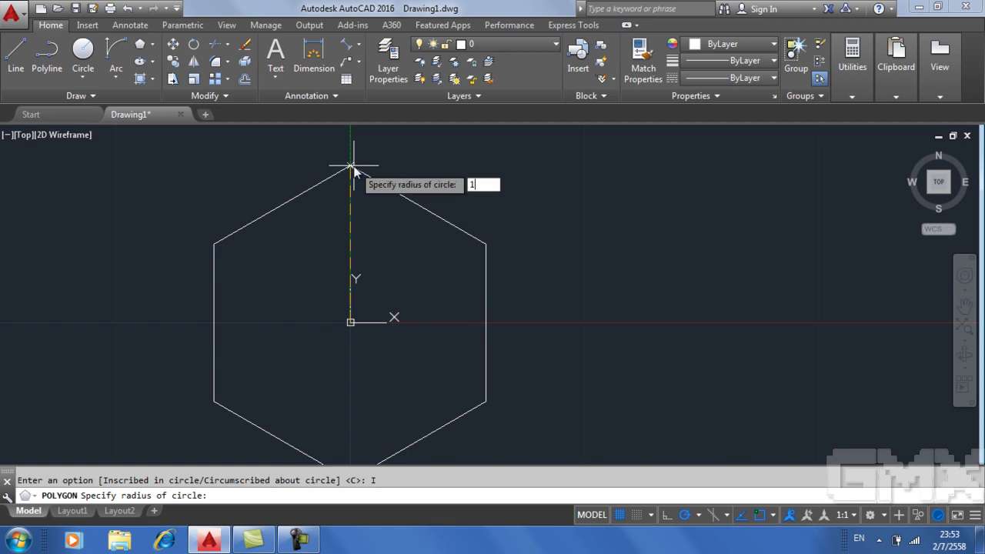
pyautogui.press('Return')
pyautogui.scroll(-5, 343, 261)
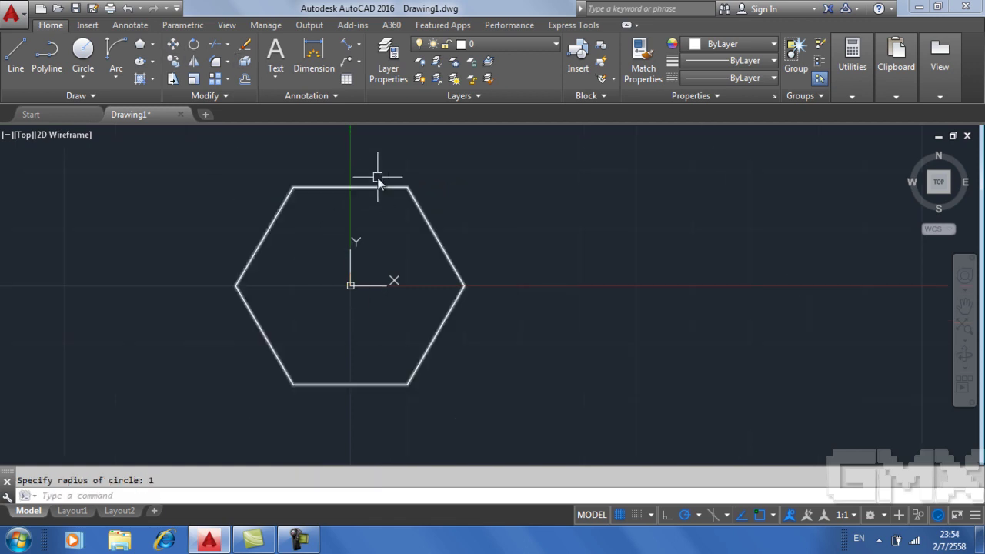
pyautogui.click(404, 189)
pyautogui.press('Escape')
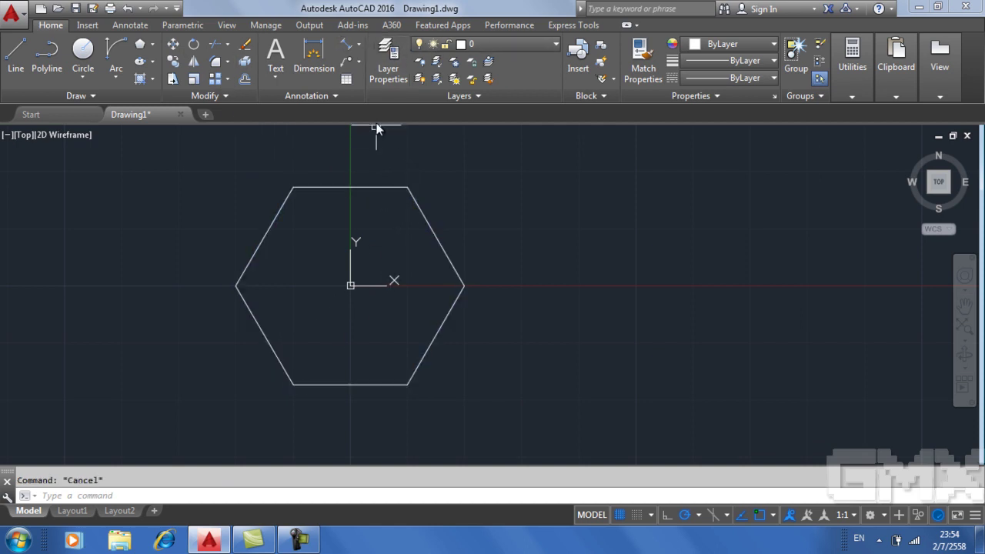
# Dimension the hexagon's corner-to-corner width, reading 2.0000
pyautogui.click(342, 48)
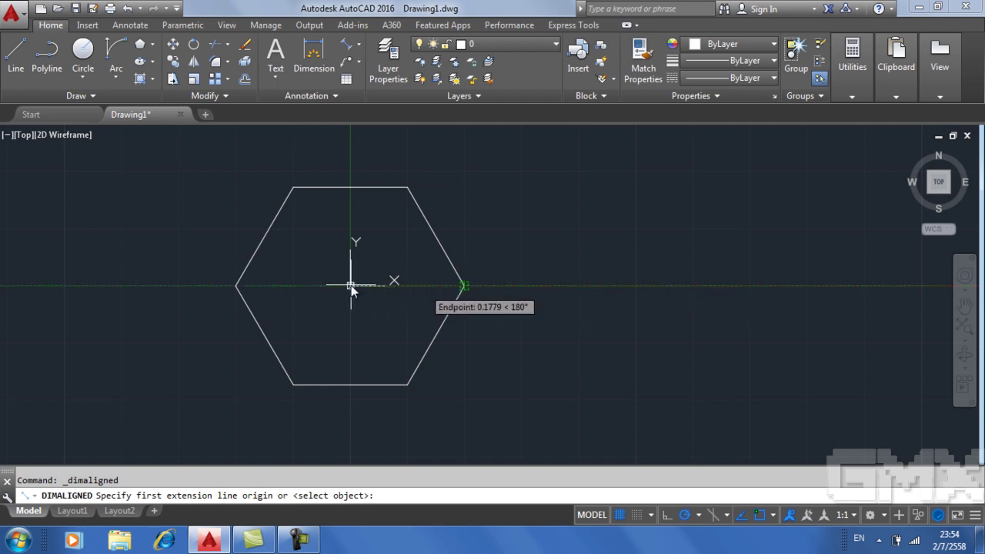
pyautogui.click(236, 286)
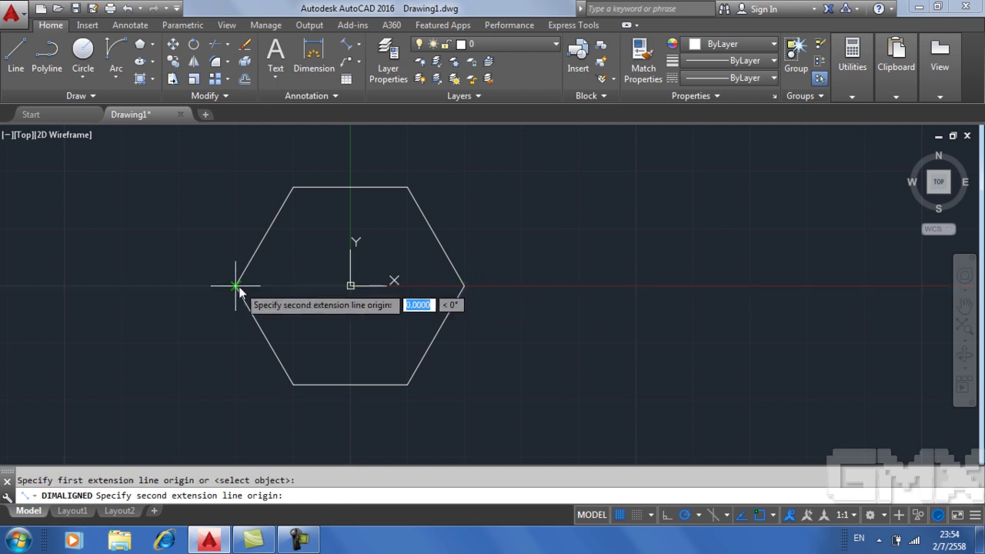
pyautogui.click(464, 286)
pyautogui.scroll(2, 354, 286)
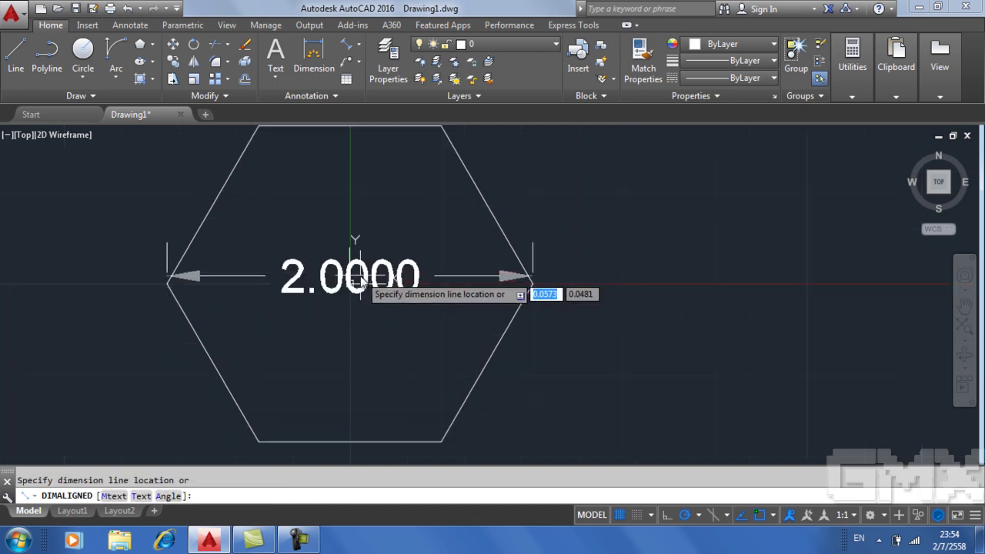
pyautogui.click(364, 281)
pyautogui.scroll(-2, 479, 310)
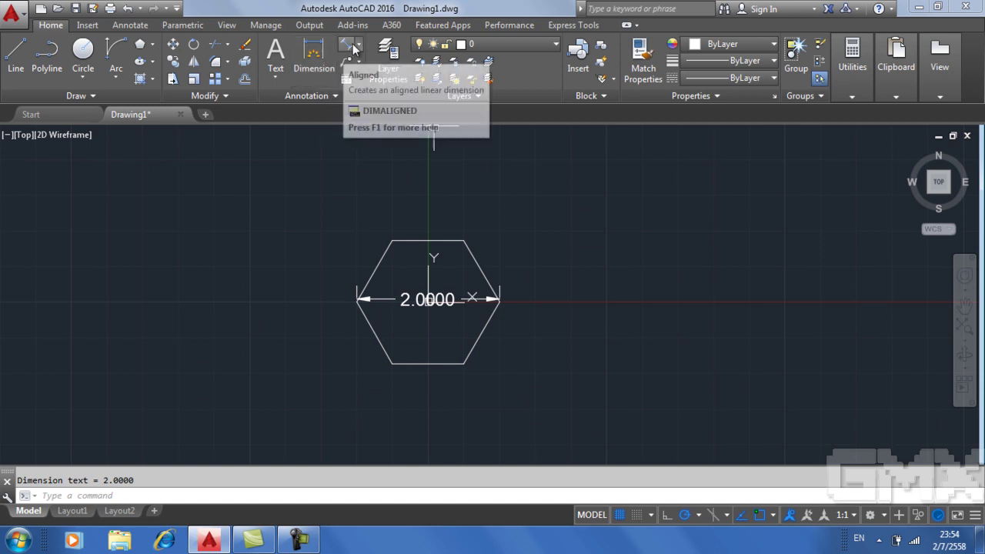
# Begin a linear height dimension between the top and bottom edge midpoints, then cancel it
pyautogui.click(357, 49)
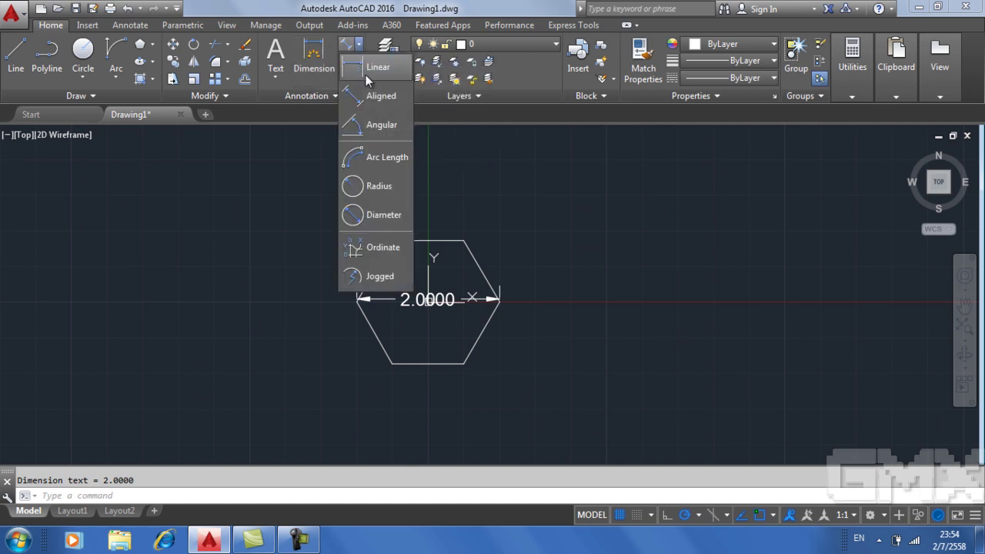
pyautogui.click(365, 75)
pyautogui.click(429, 241)
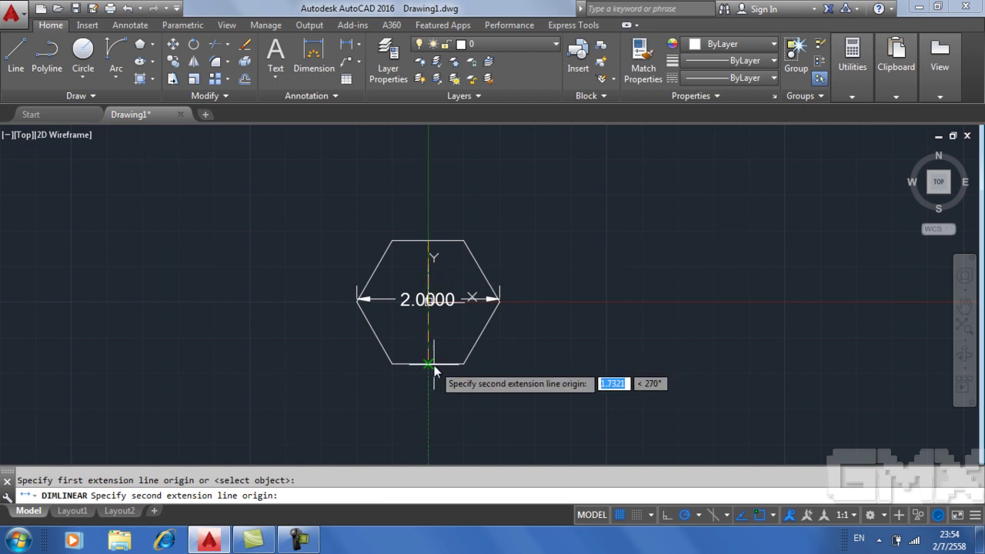
pyautogui.click(434, 371)
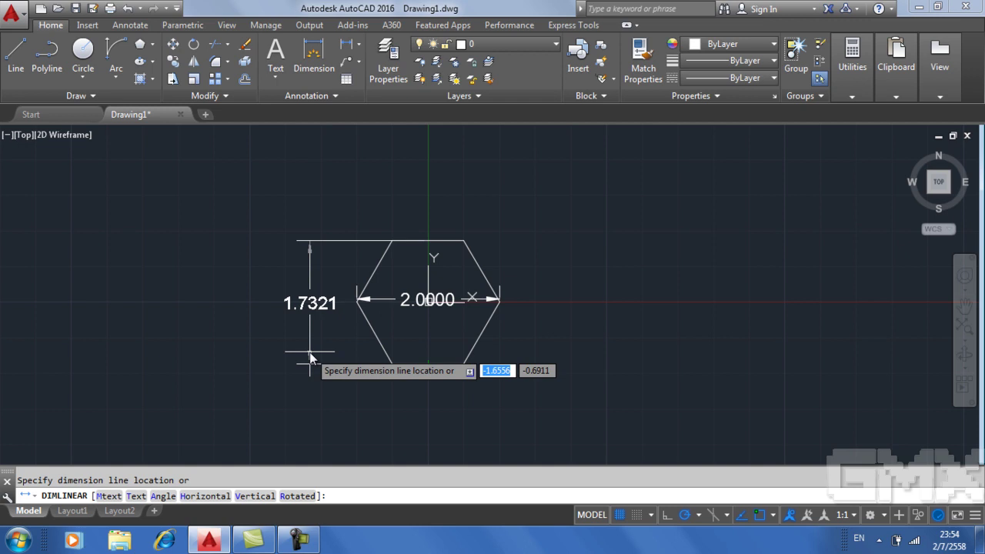
pyautogui.press('Escape')
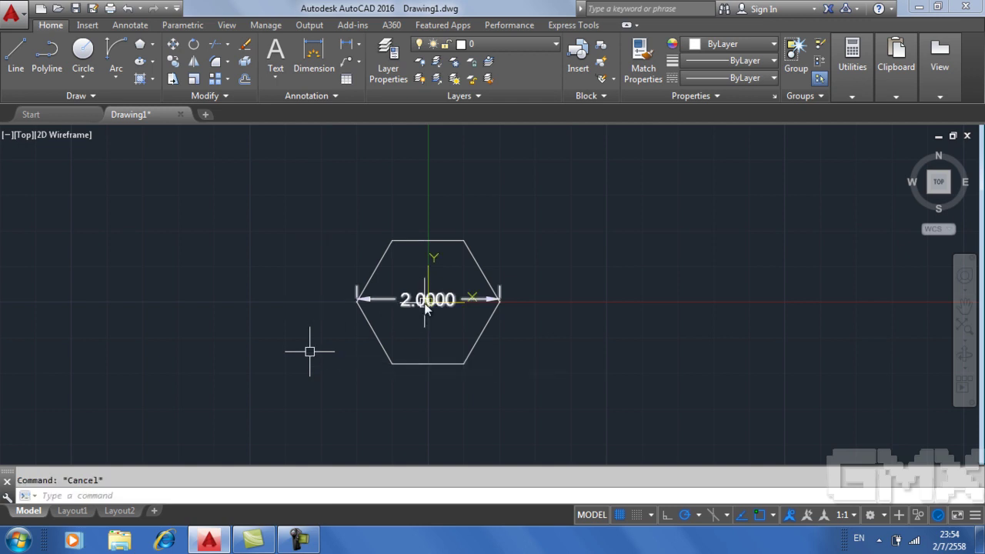
# Erase the 2.0000 dimension with E, then delete the hexagon
pyautogui.scroll(4, 426, 308)
pyautogui.scroll(-3, 424, 307)
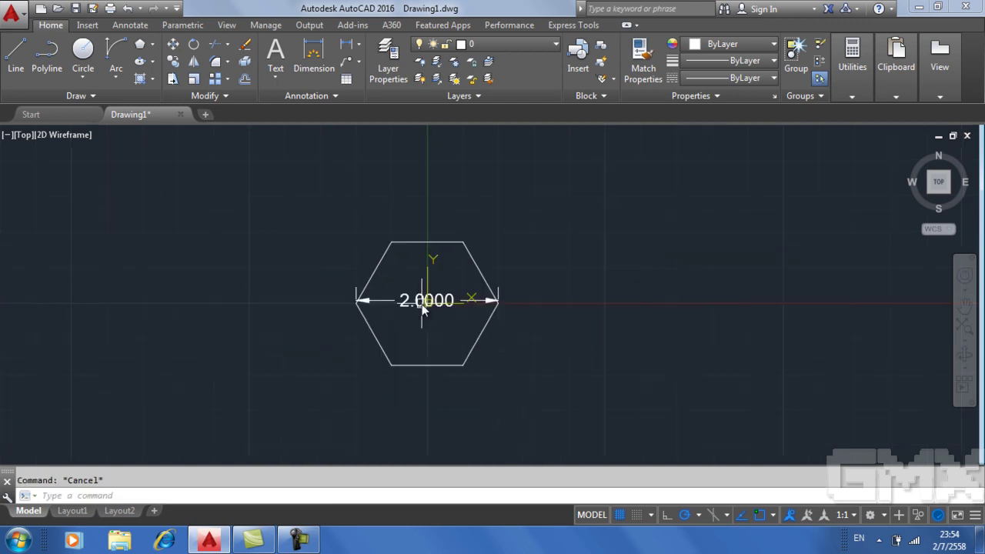
pyautogui.scroll(2, 422, 304)
pyautogui.moveTo(421, 304); pyautogui.dragTo(321, 286, button='middle')
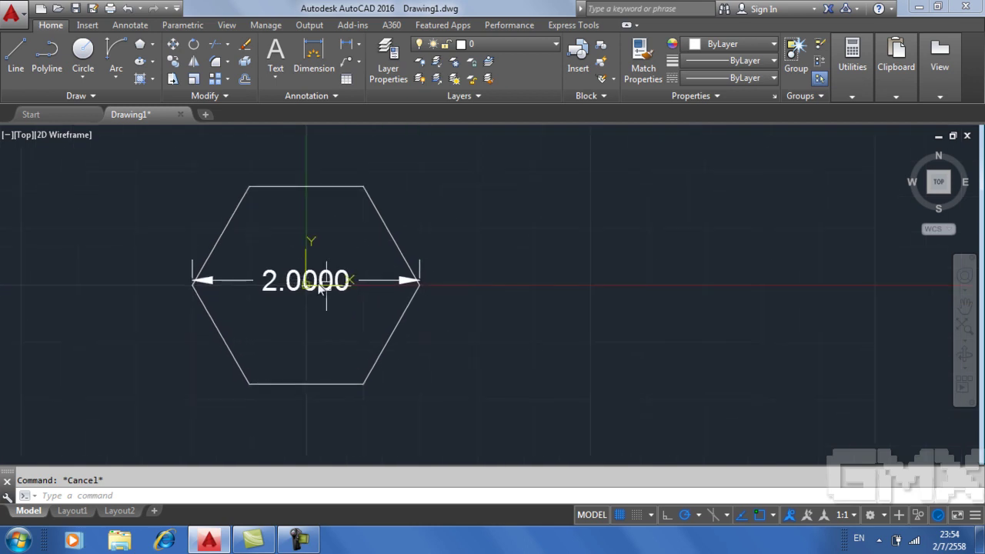
pyautogui.click(341, 285)
pyautogui.press('Delete')
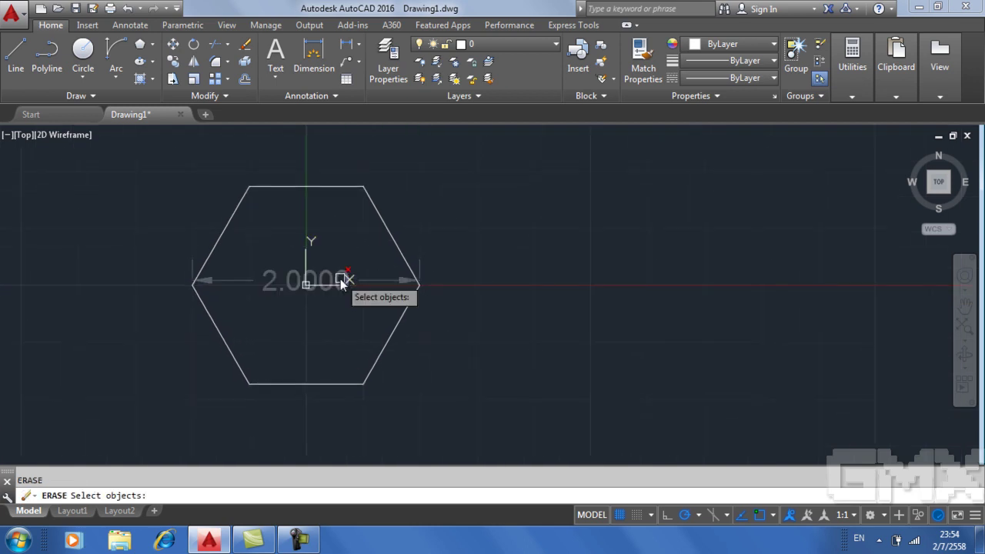
pyautogui.press('Escape')
pyautogui.click(341, 282)
pyautogui.write('e')
pyautogui.press('Return')
pyautogui.click(382, 211)
pyautogui.press('Delete')
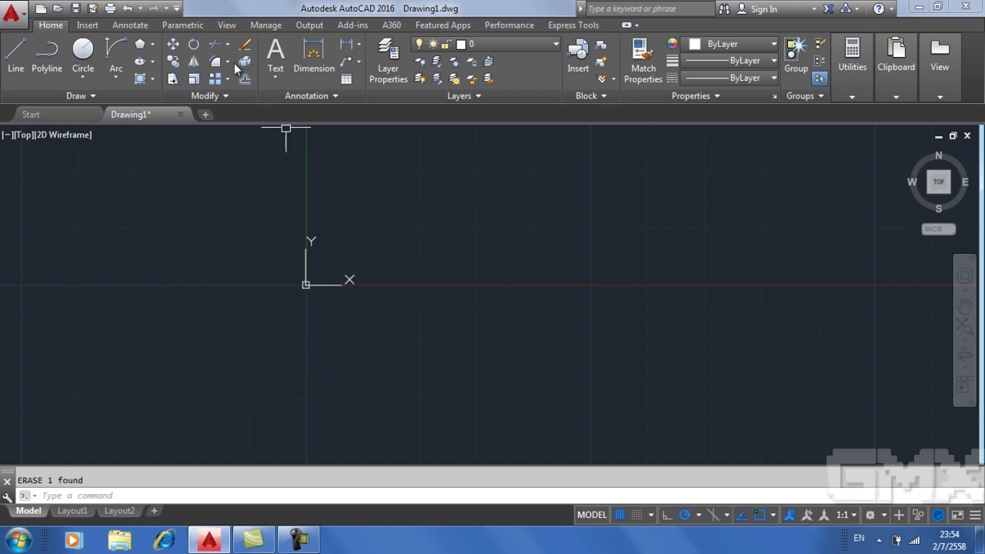
# Start a new polygon with POL, giving it 8 sides and a 0,0 centre
pyautogui.write('pol')
pyautogui.press('Return')
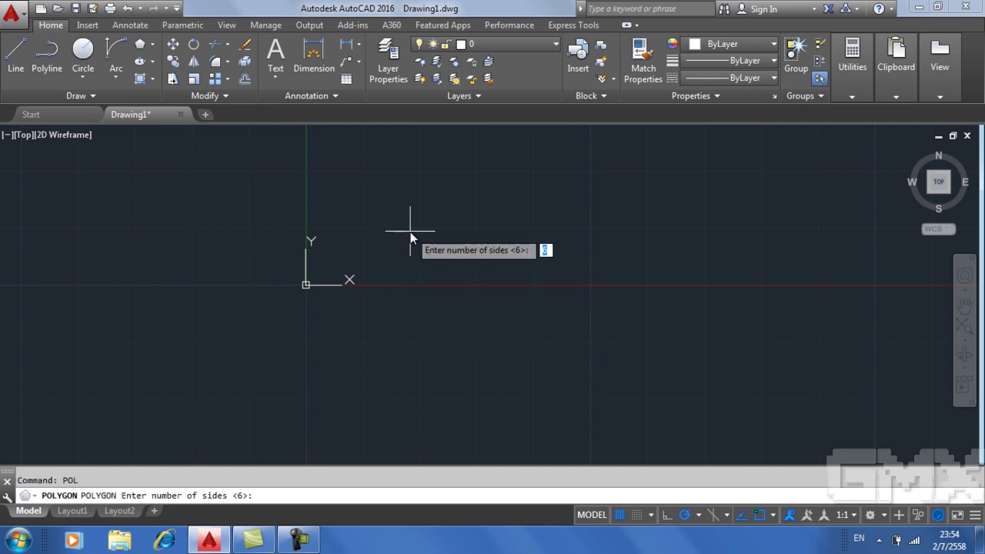
pyautogui.write('8')
pyautogui.press('Return')
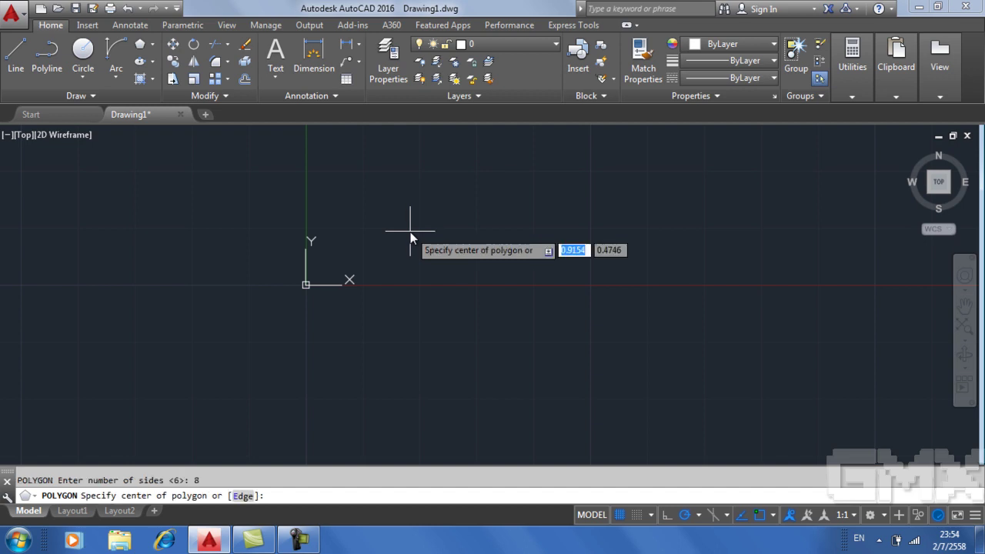
pyautogui.write('0')
pyautogui.press('Tab')
pyautogui.write('0')
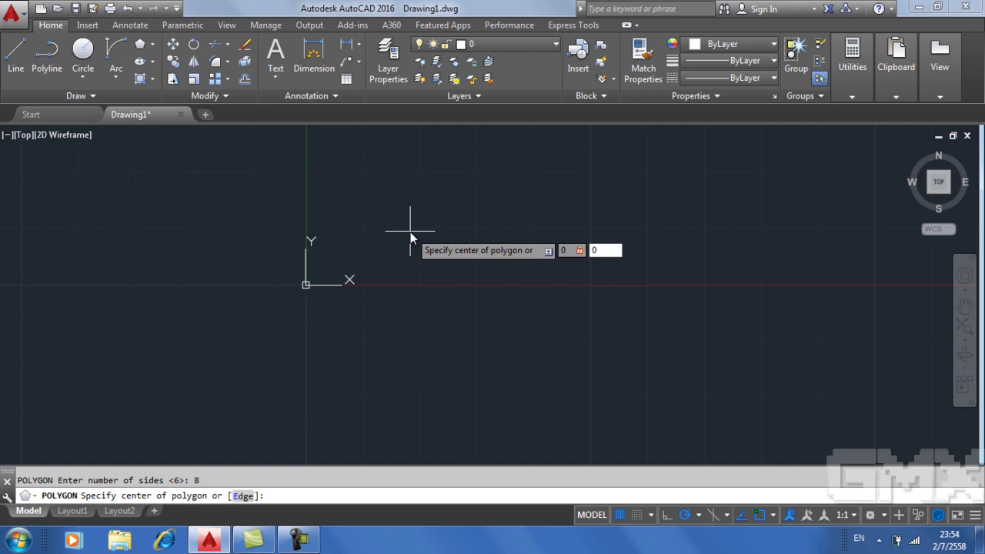
pyautogui.press('Return')
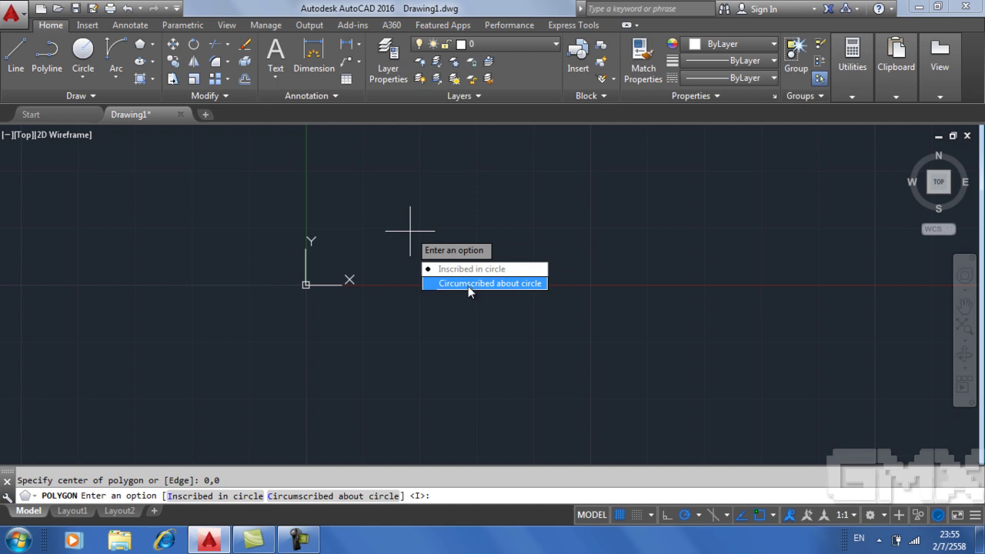
# Make the octagon circumscribed about its circle with radius 2
pyautogui.click(468, 285)
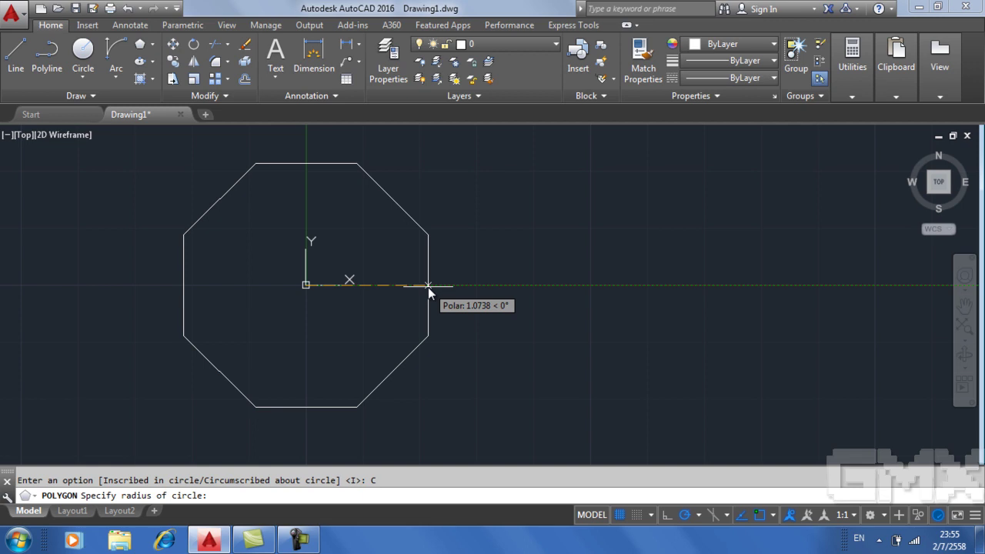
pyautogui.write('2')
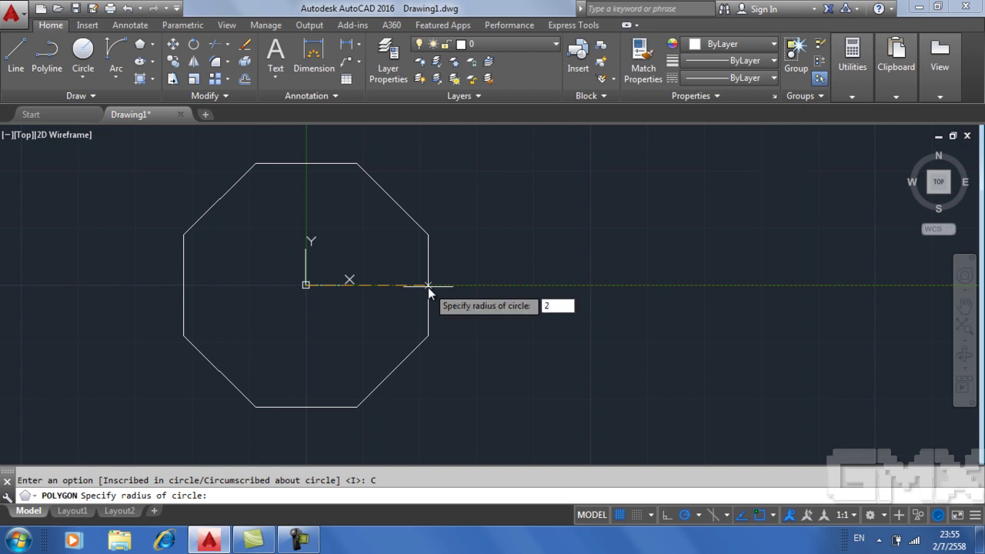
pyautogui.press('Return')
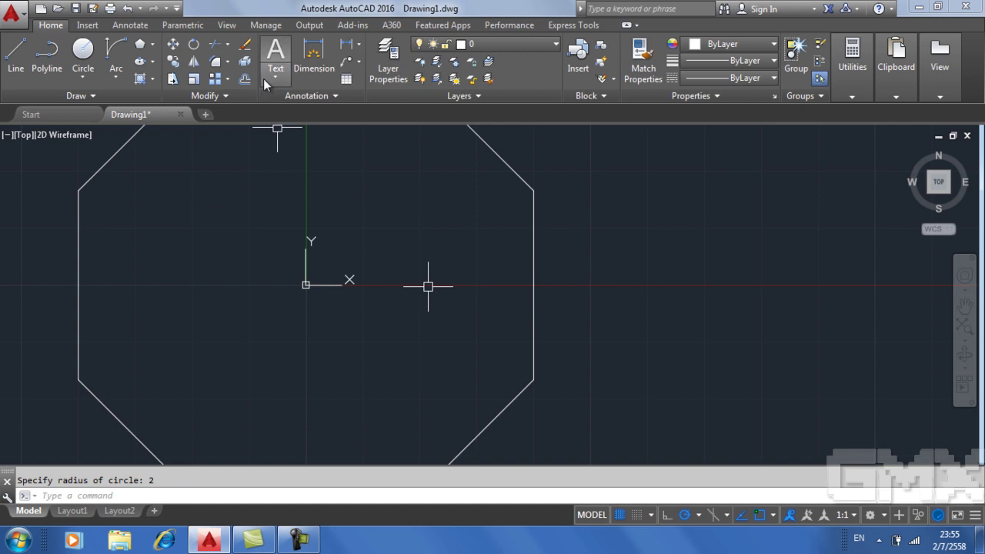
# Add a 4.0000 linear dimension between the octagon's left and right flats
pyautogui.click(331, 53)
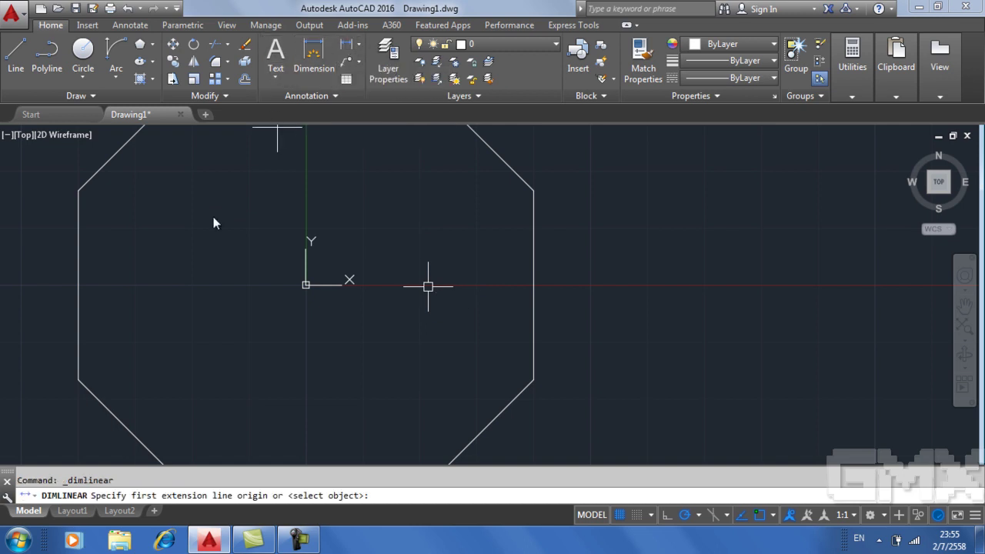
pyautogui.click(81, 287)
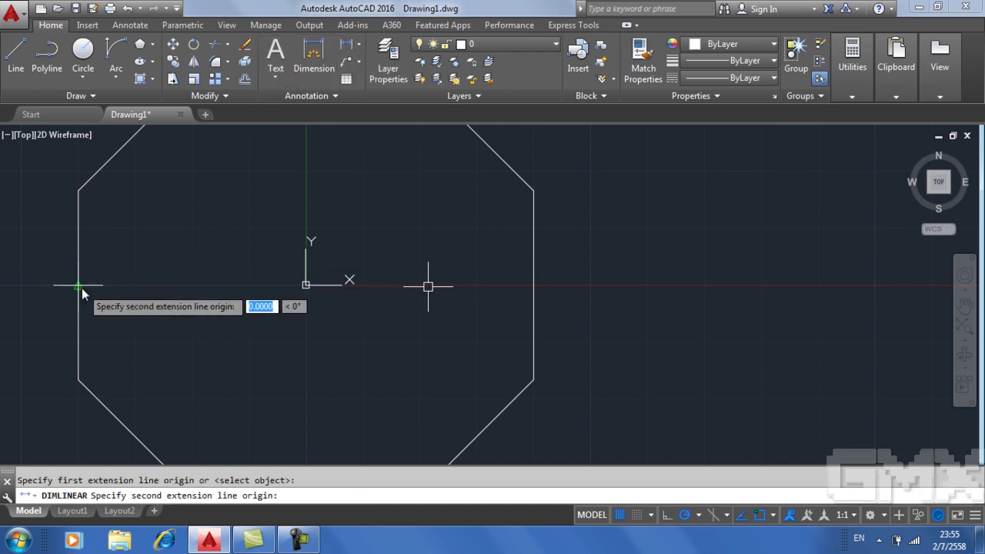
pyautogui.click(533, 287)
pyautogui.click(519, 334)
# Zoom and pan to inspect the dimensioned octagon, briefly selecting it
pyautogui.scroll(-2, 604, 277)
pyautogui.scroll(-2, 605, 293)
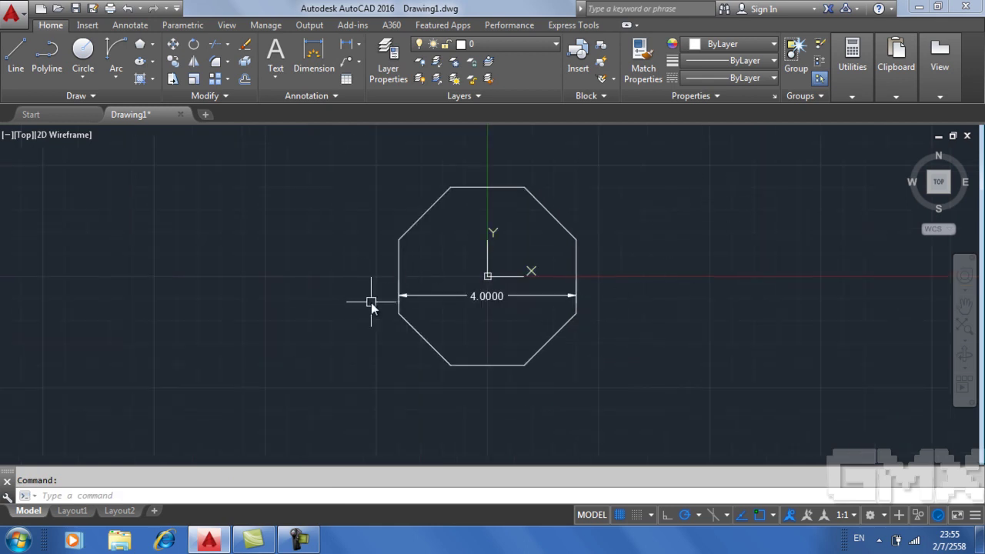
pyautogui.scroll(2, 522, 299)
pyautogui.scroll(1, 522, 299)
pyautogui.moveTo(523, 299); pyautogui.dragTo(508, 330, button='middle')
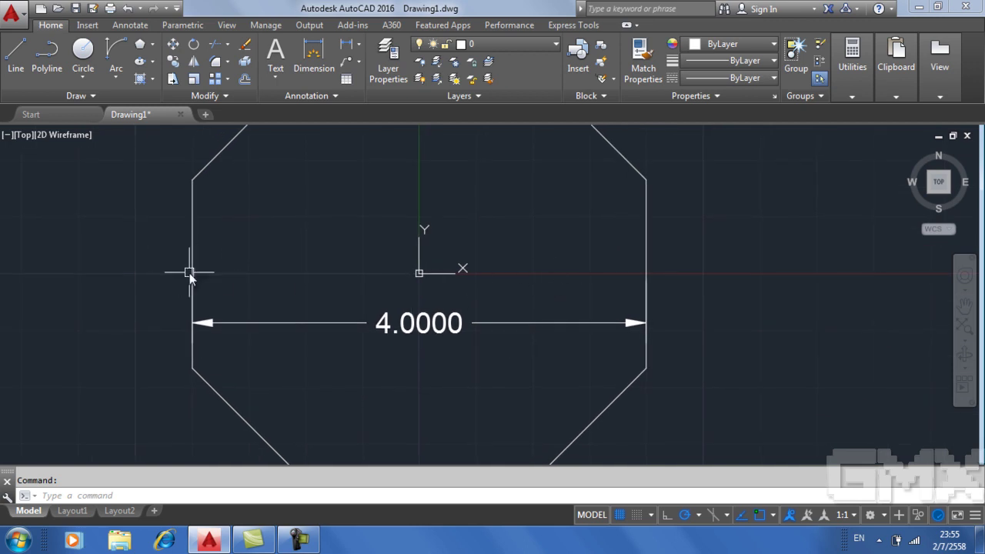
pyautogui.scroll(-4, 700, 259)
pyautogui.moveTo(664, 274)
pyautogui.mouseDown(button='middle')
pyautogui.moveTo(528, 279)
pyautogui.moveTo(516, 308)
pyautogui.mouseUp(button='middle')
pyautogui.scroll(2, 525, 279)
pyautogui.click(535, 279)
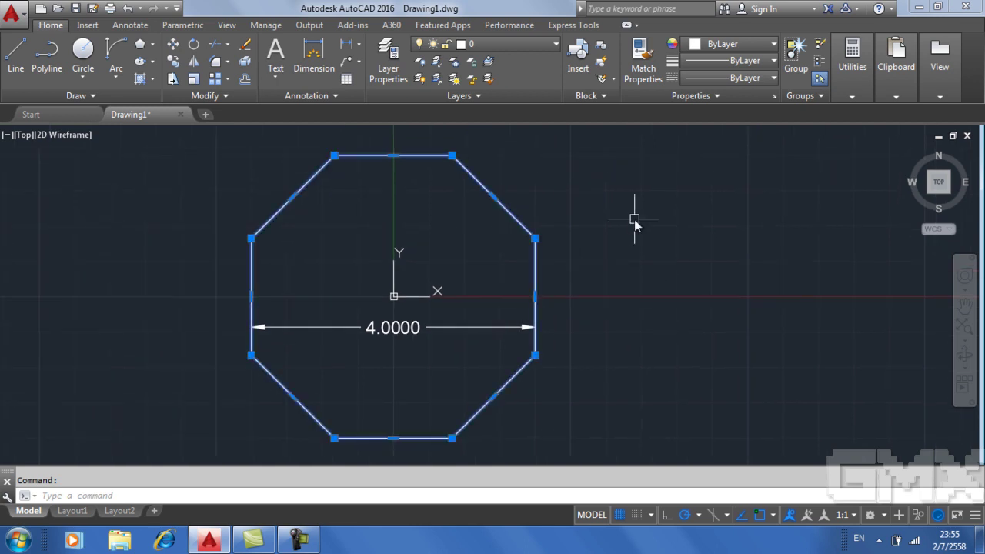
pyautogui.press('Escape')
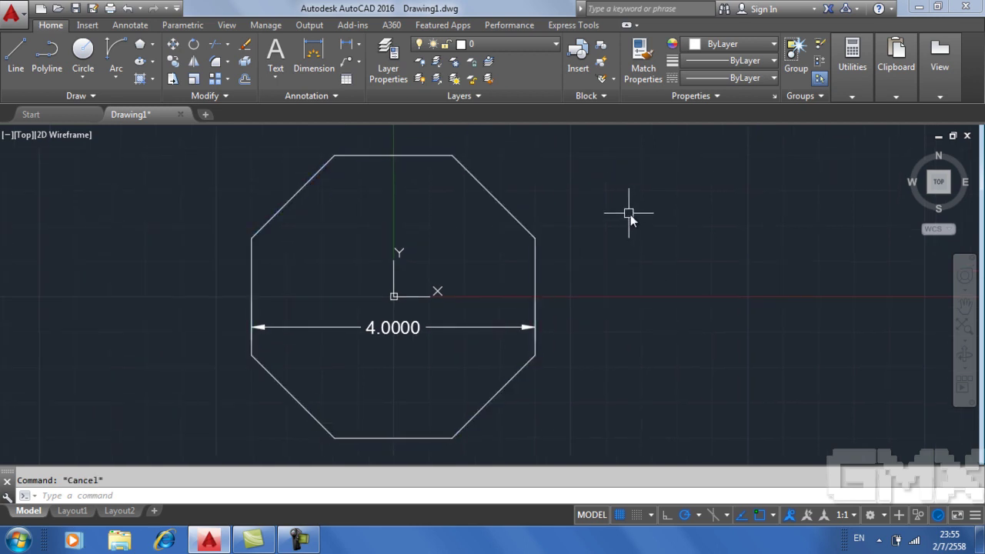